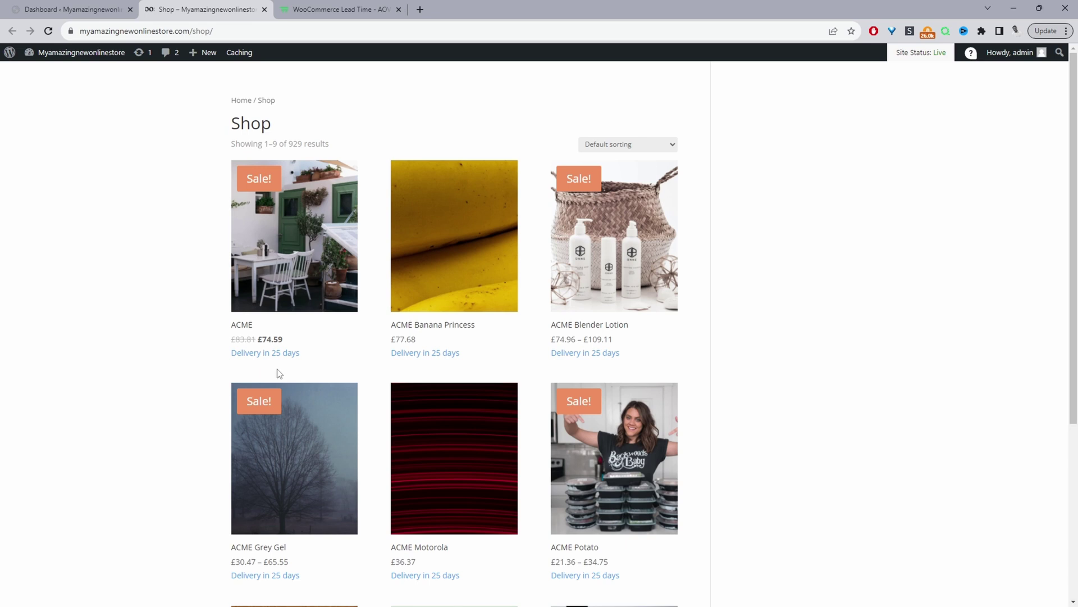
# - From the Shop page, open the ACME product page showing 'Delivery in 25 days'
pyautogui.click(273, 300)
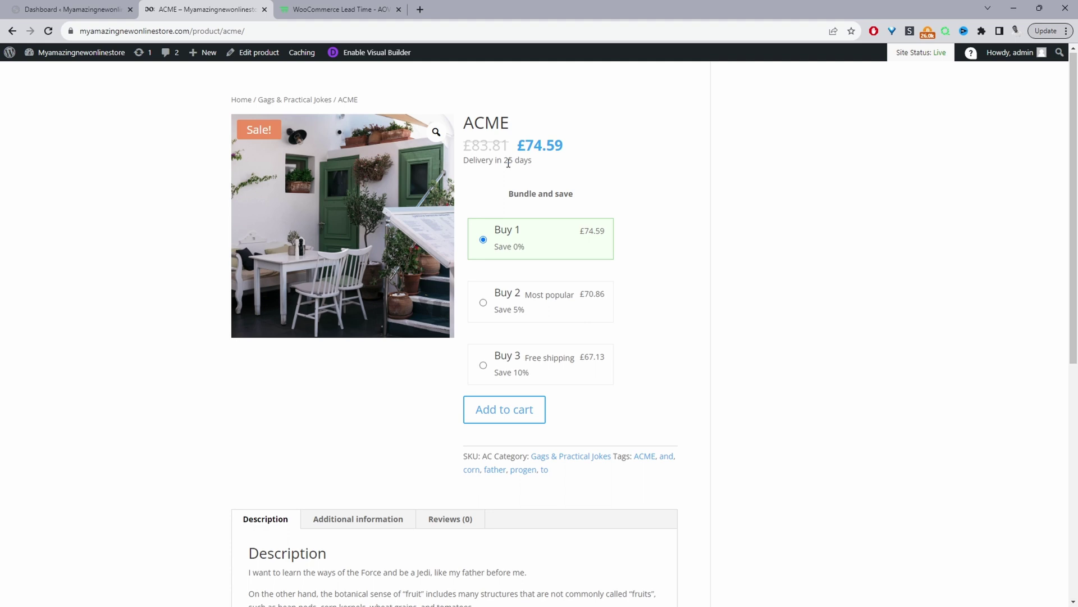
# - View the WooCommerce Lead Time - AOV plugin page, then go back to the admin Dashboard
pyautogui.click(327, 11)
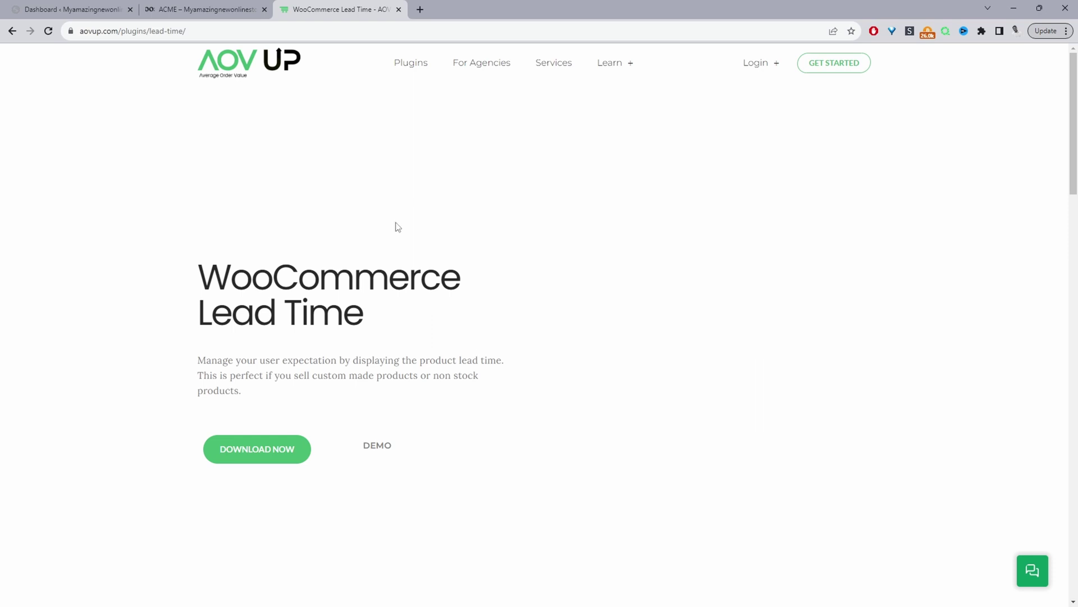
pyautogui.hotkey('ctrl', '1')
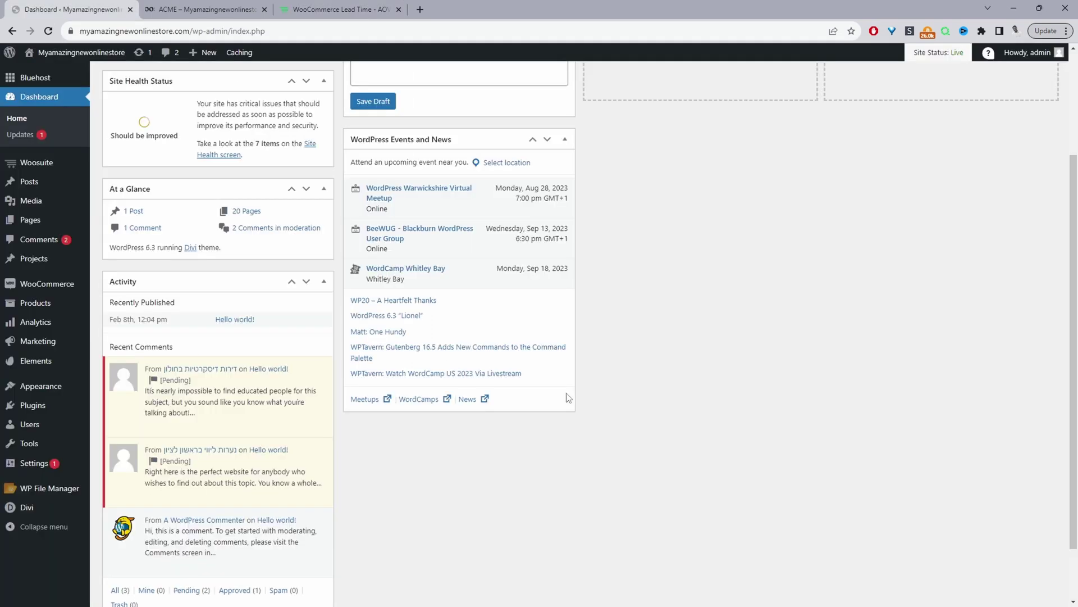
# - Open Woosuite's Addons page from the admin sidebar in a new background tab
pyautogui.moveTo(45, 414)
pyautogui.moveTo(71, 163)
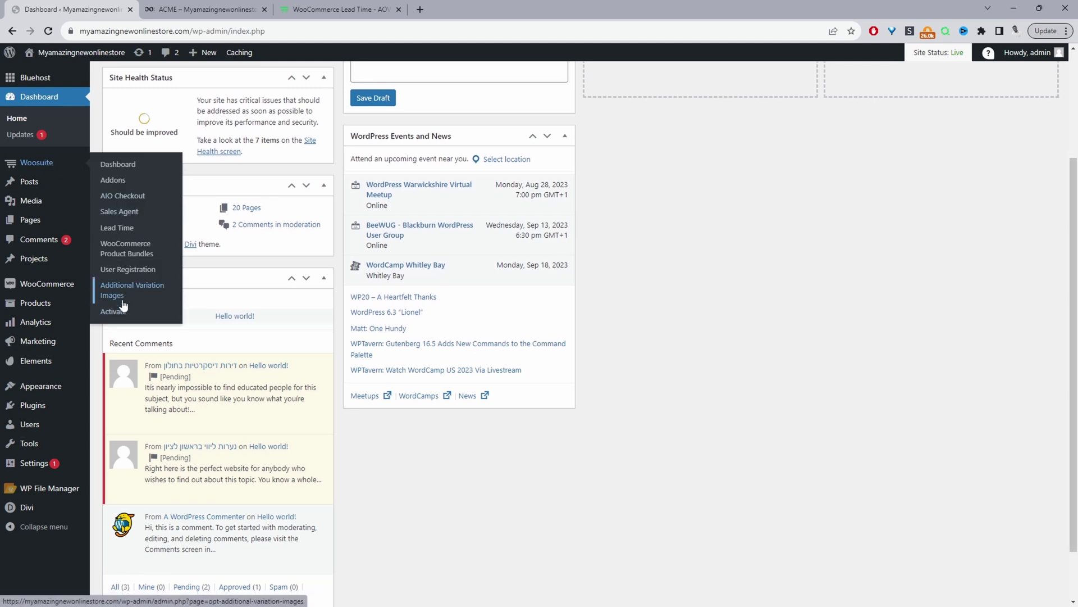
pyautogui.middleClick(124, 184)
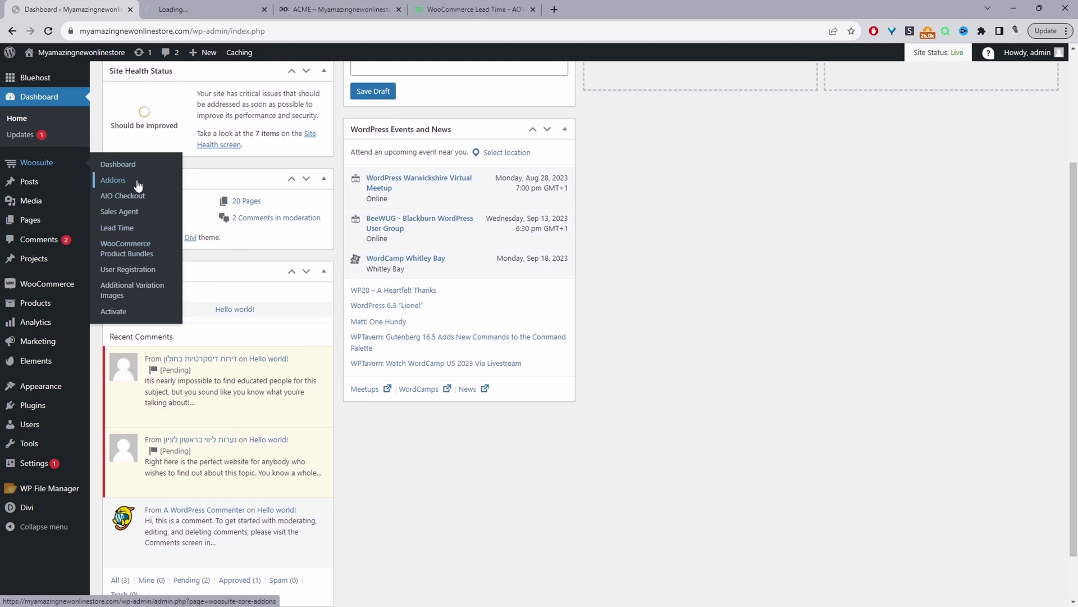
# - Switch to the Woosuite Core Addons tab and scroll down to the enabled Lead Time card
pyautogui.hotkey('ctrl', 'Tab')
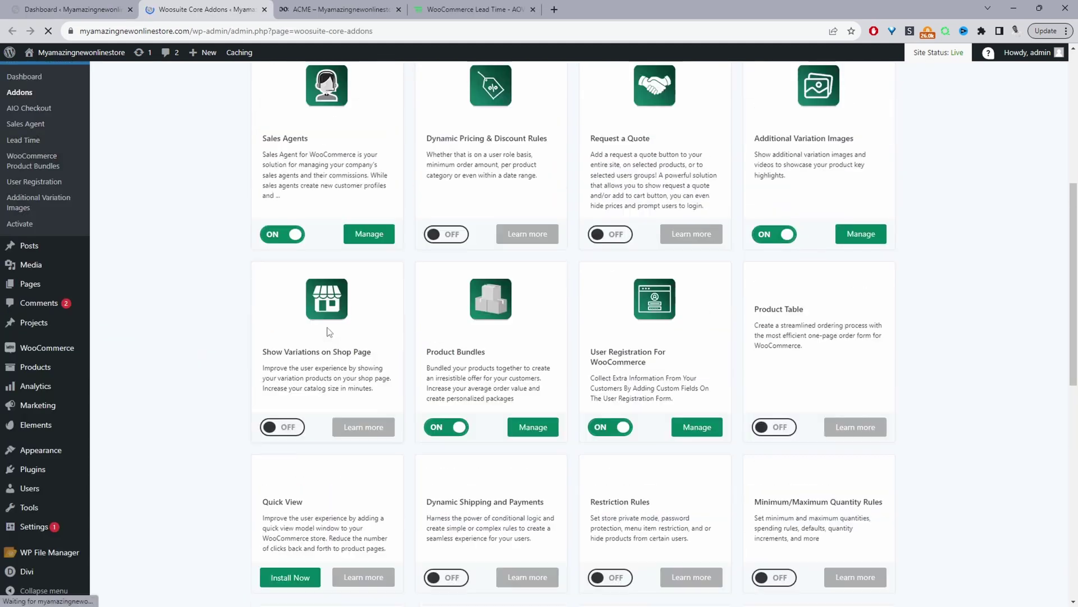
pyautogui.scroll(-8, 392, 364)
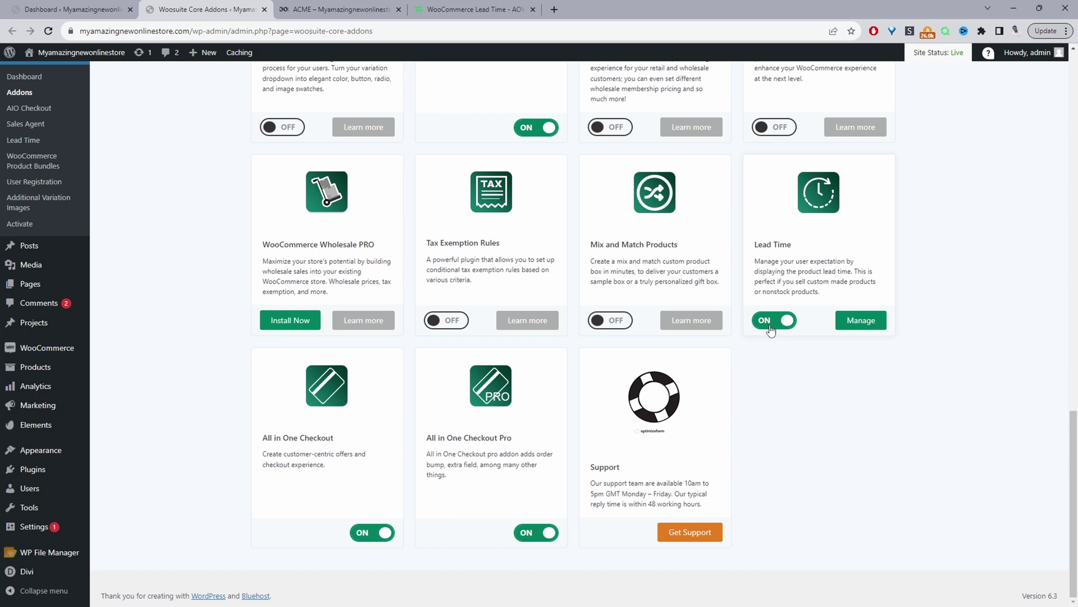
# - Open the Lead Time settings and review the global 'Delivery in' 25 Day lead time
pyautogui.click(860, 319)
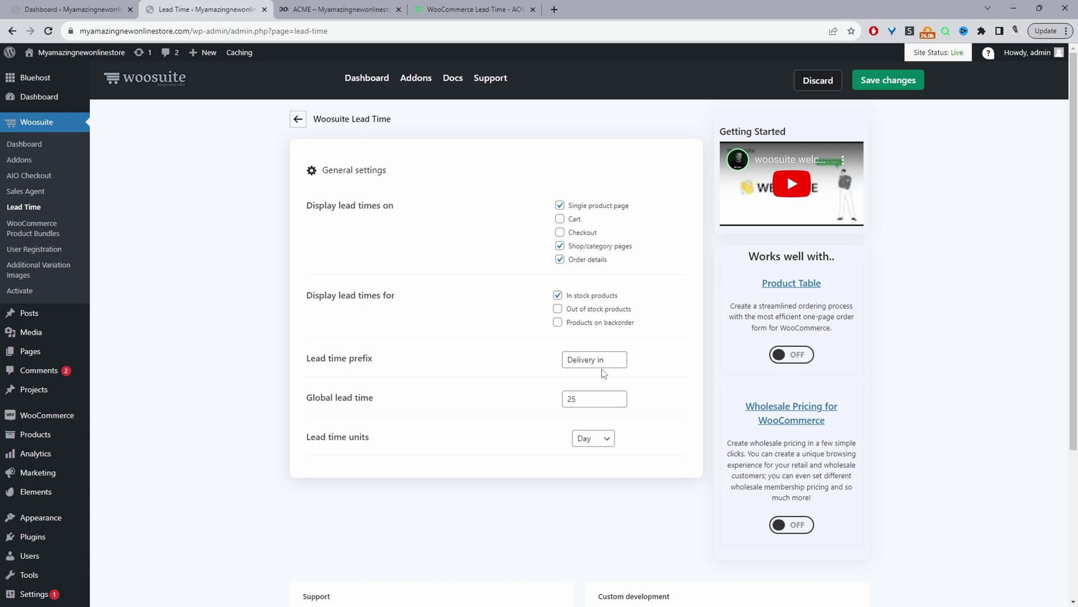
pyautogui.scroll(-1, 603, 365)
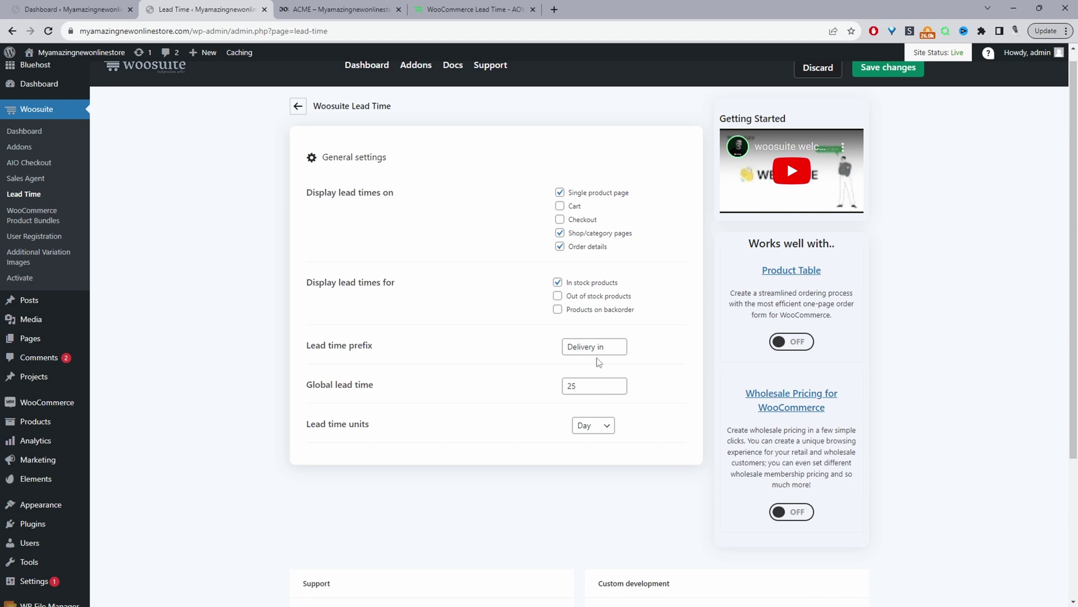
pyautogui.moveTo(608, 347); pyautogui.dragTo(538, 349)
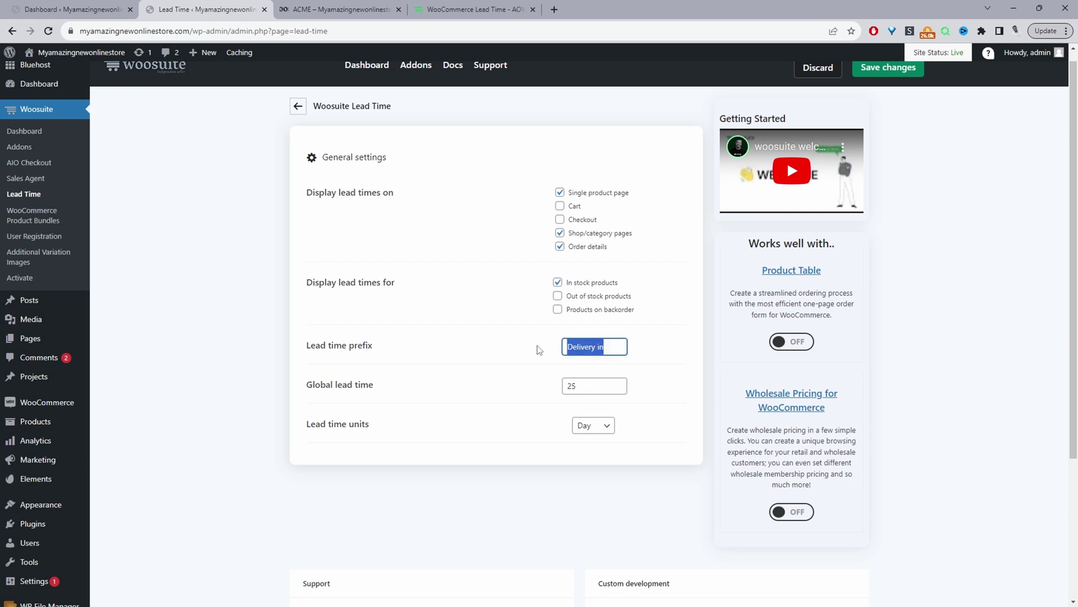
pyautogui.moveTo(584, 386); pyautogui.dragTo(558, 396)
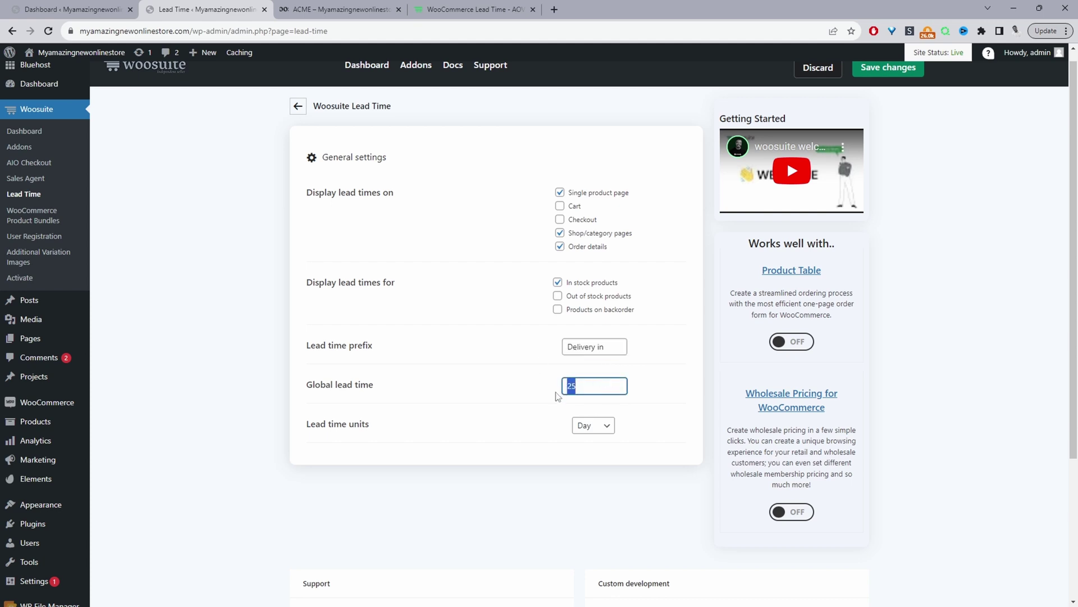
pyautogui.click(594, 426)
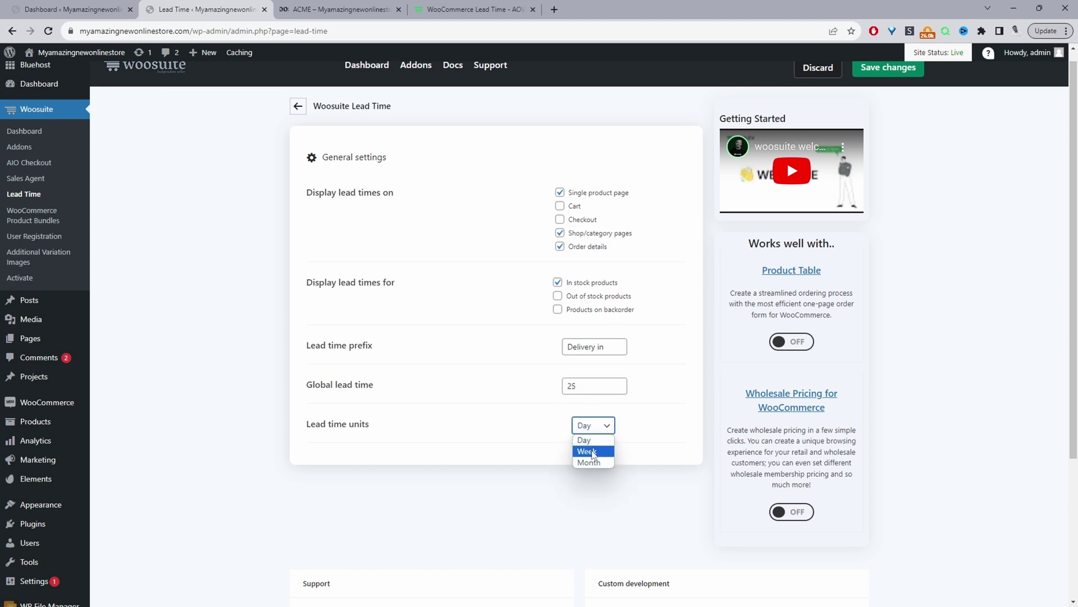
pyautogui.click(632, 428)
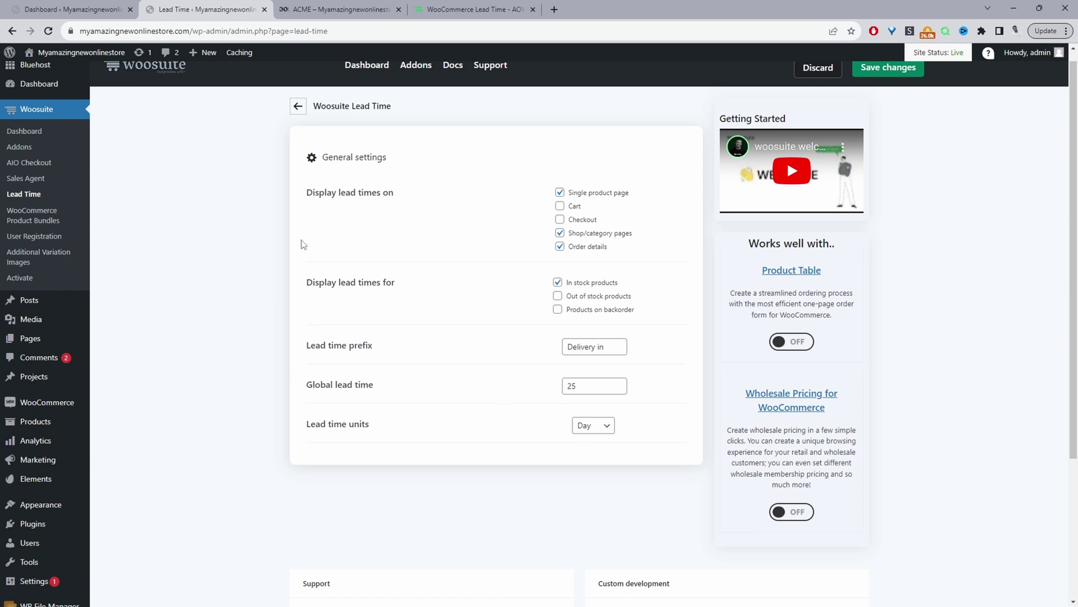
# - In the ACME product's Lead Time data tab, set the prefix to 'Ship in'
pyautogui.click(297, 8)
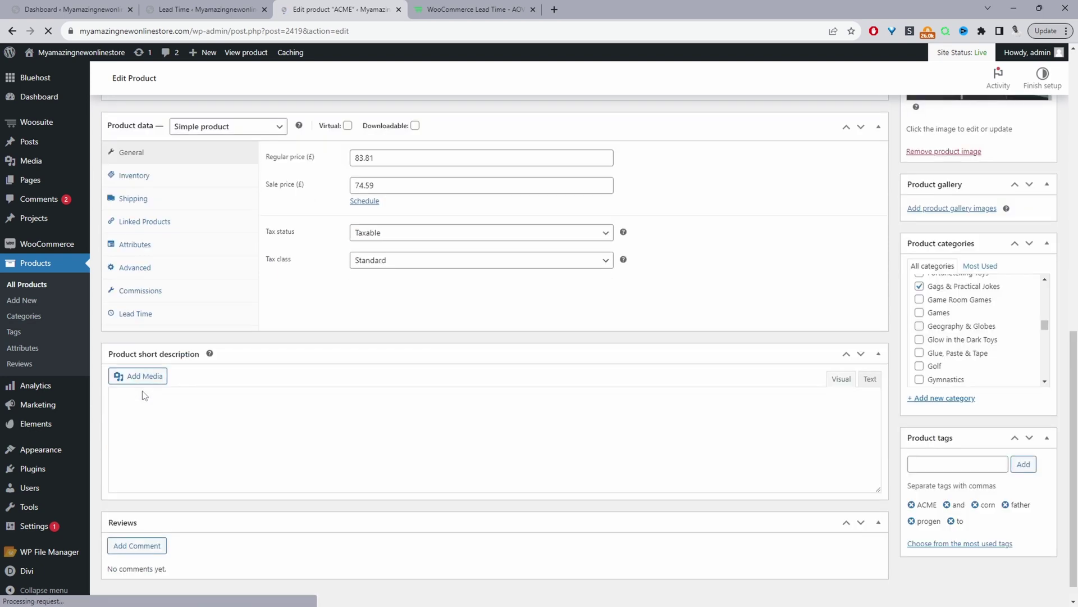
pyautogui.click(144, 319)
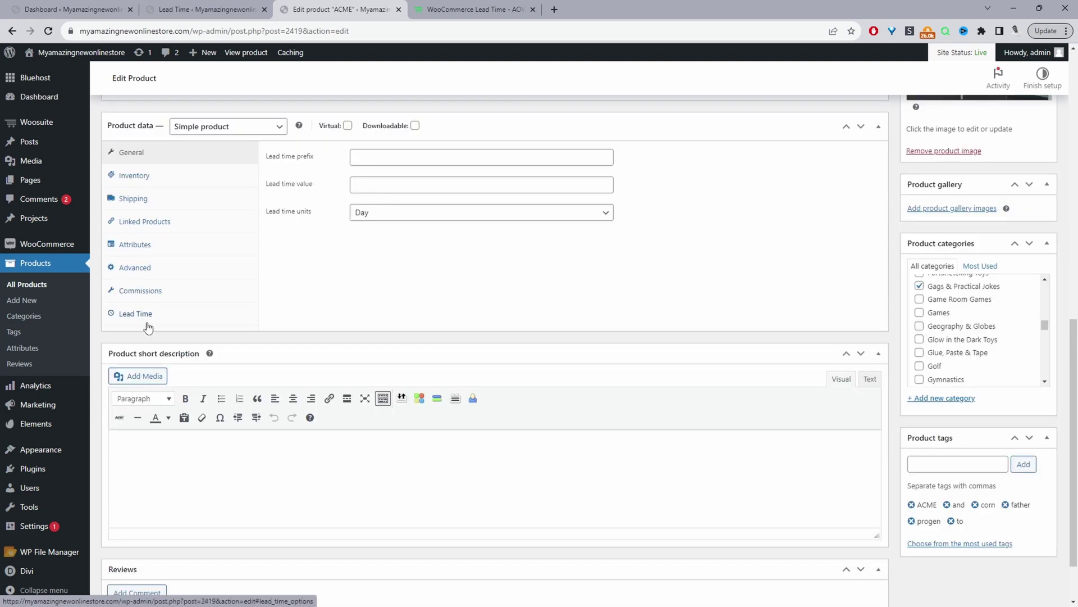
pyautogui.click(367, 163)
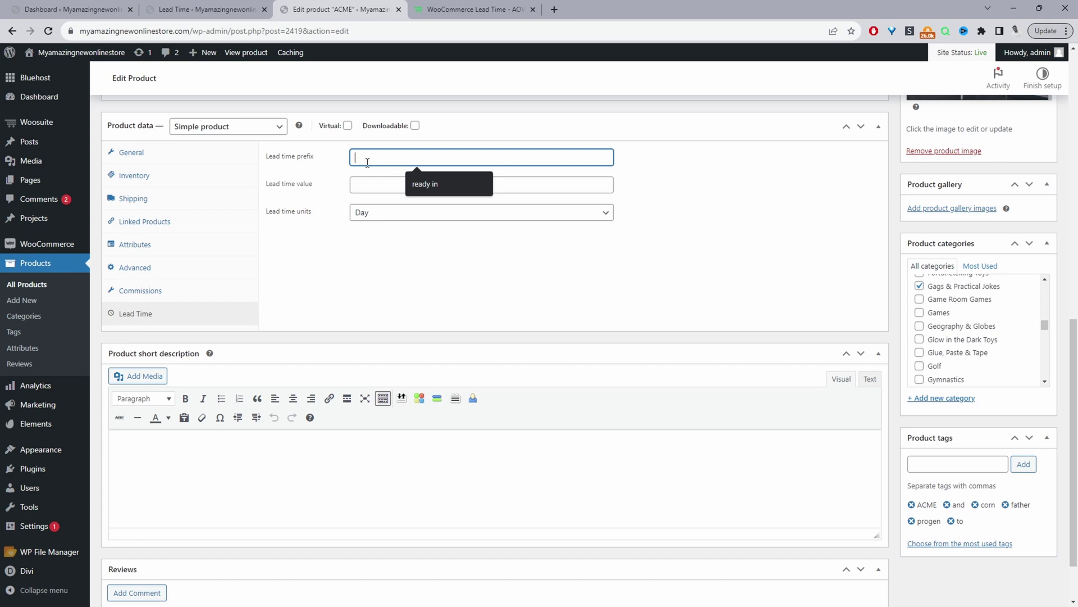
pyautogui.write('Ship in')
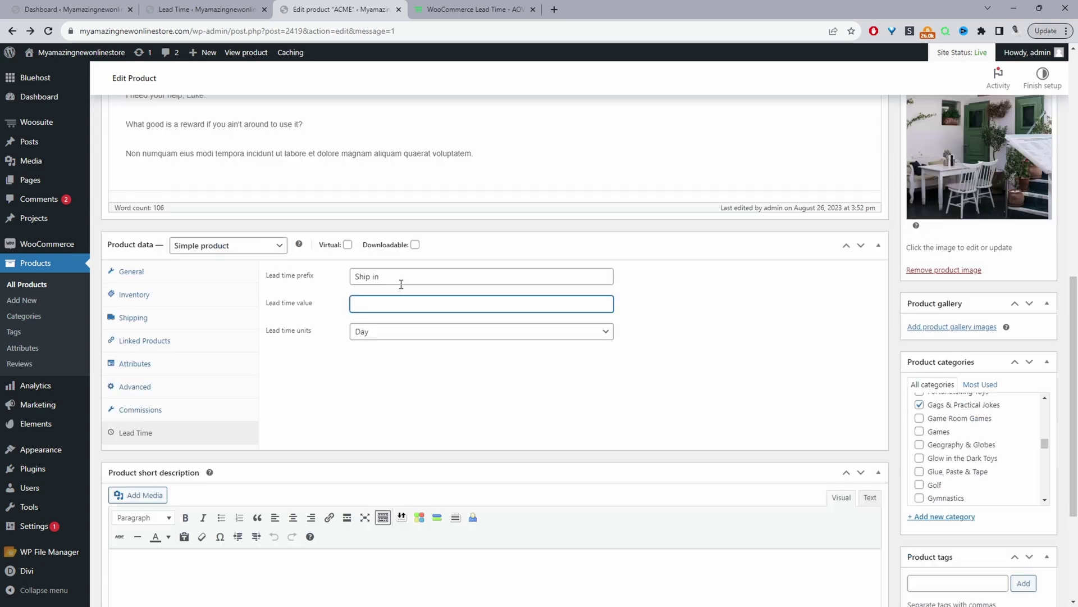
pyautogui.click(391, 277)
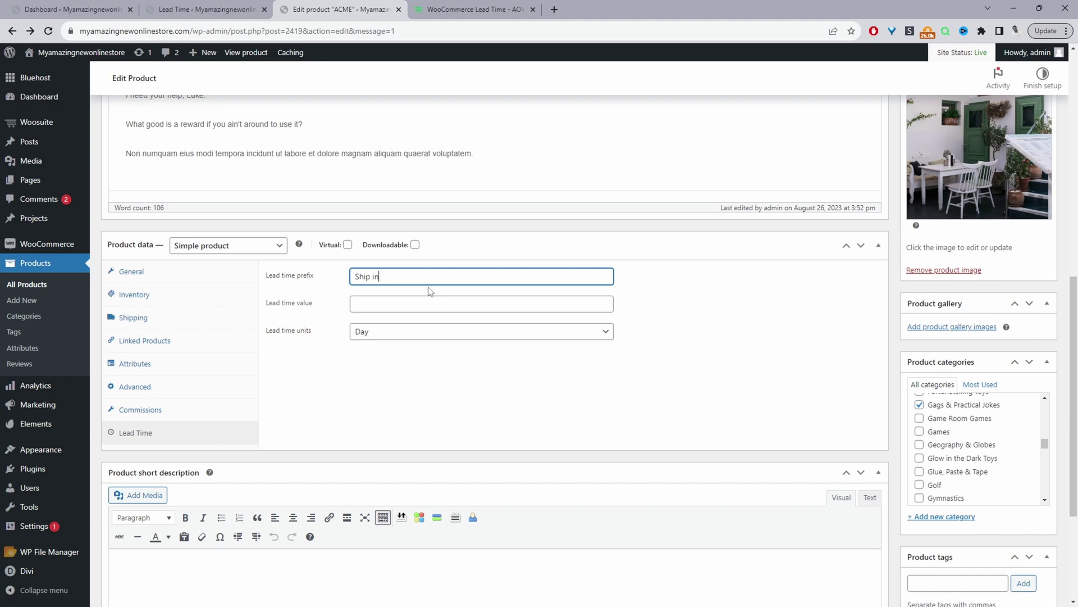
# - Set the ACME lead time value to 5, keeping the unit as Day
pyautogui.click(370, 306)
pyautogui.click(370, 308)
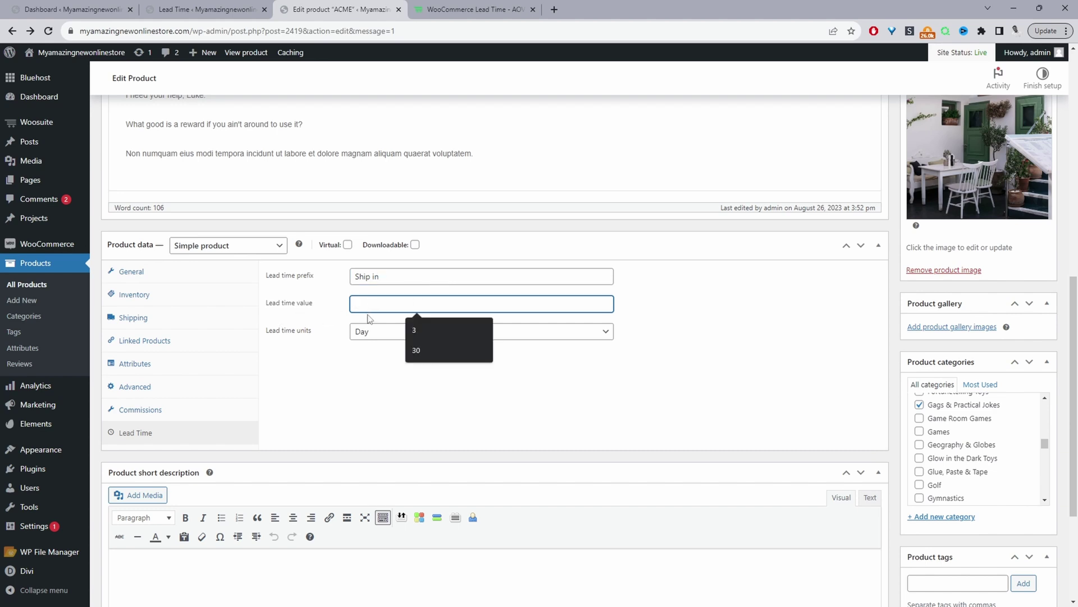
pyautogui.write('5')
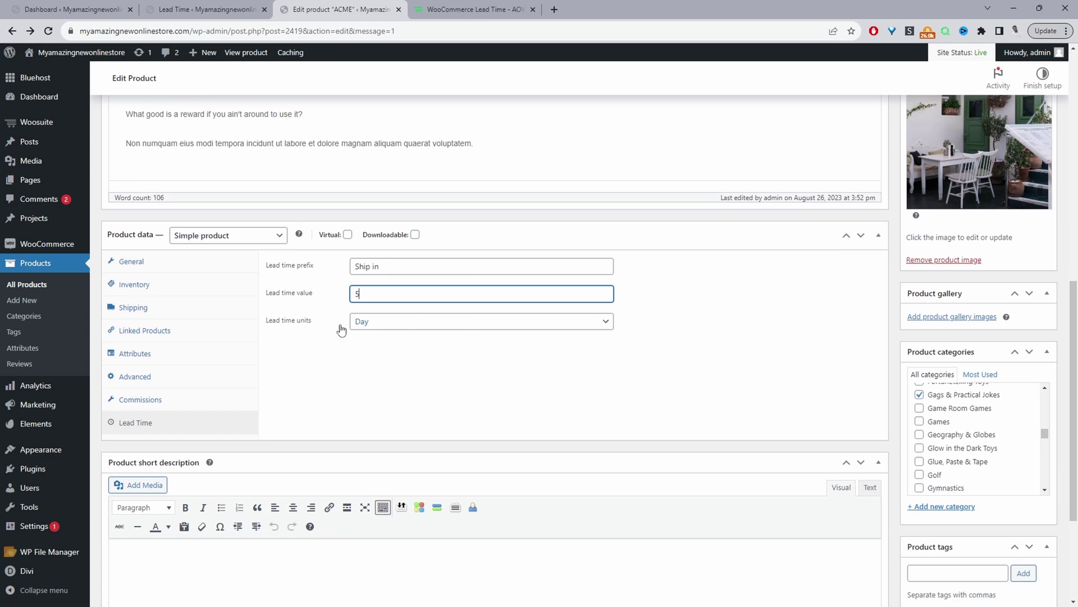
pyautogui.click(420, 323)
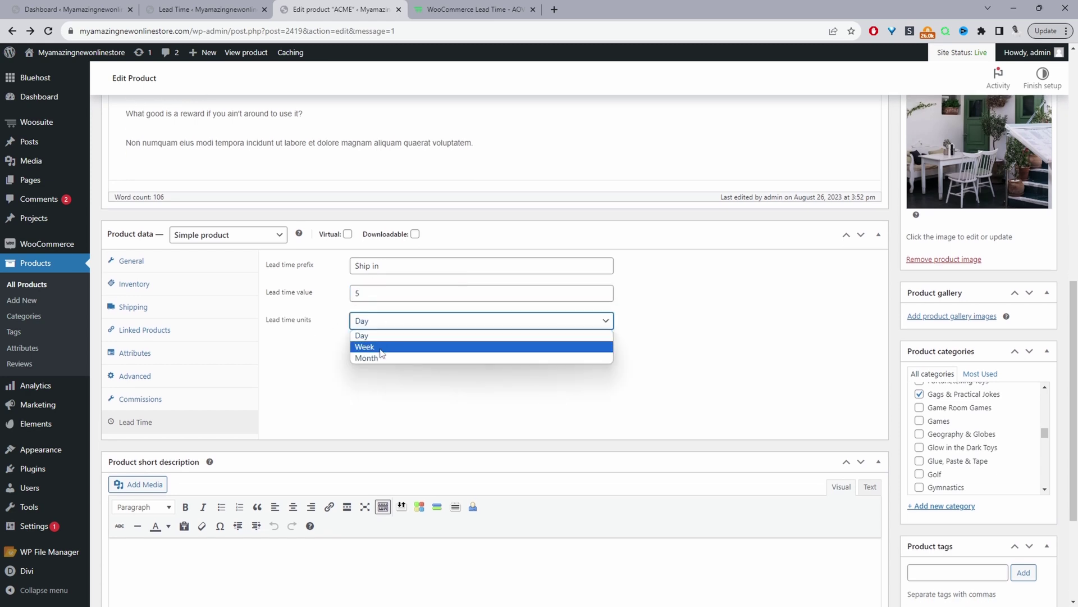
pyautogui.click(671, 374)
# - Update the ACME product and open its product page in a new tab
pyautogui.scroll(5, 847, 337)
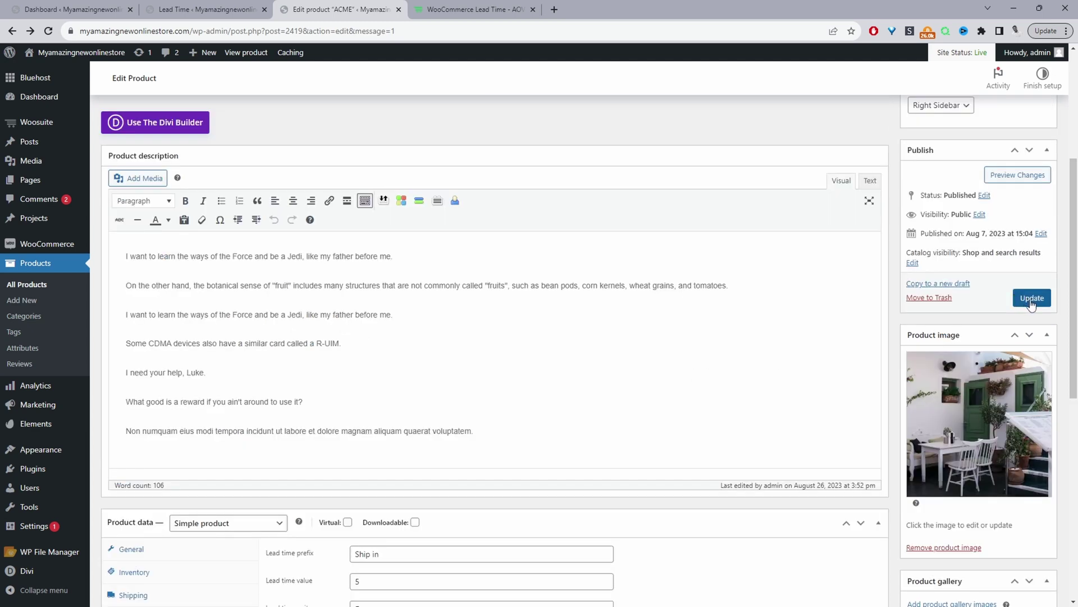
pyautogui.click(1031, 299)
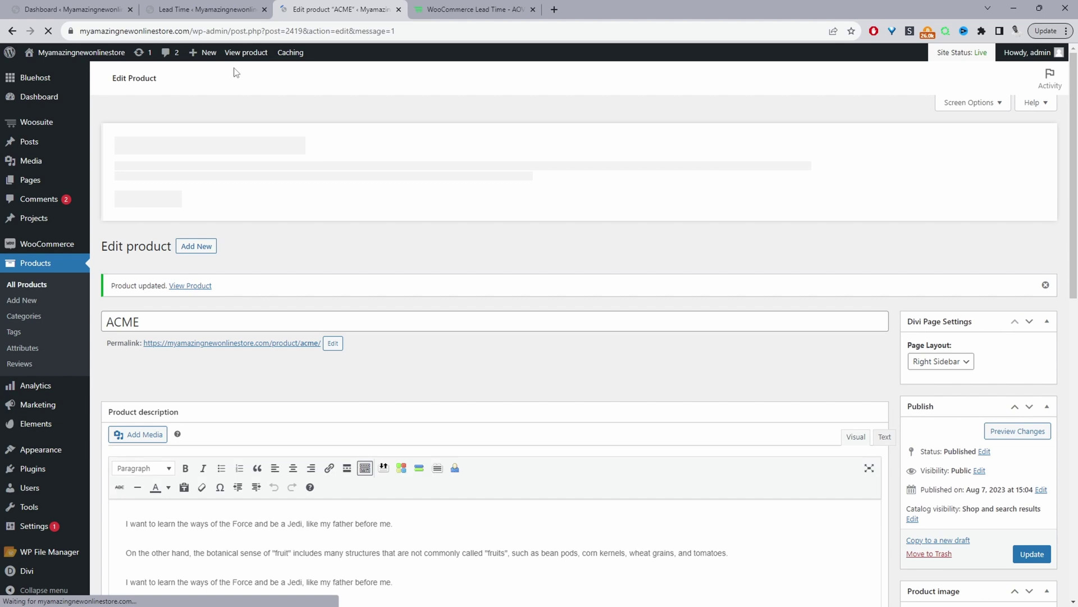
pyautogui.middleClick(242, 52)
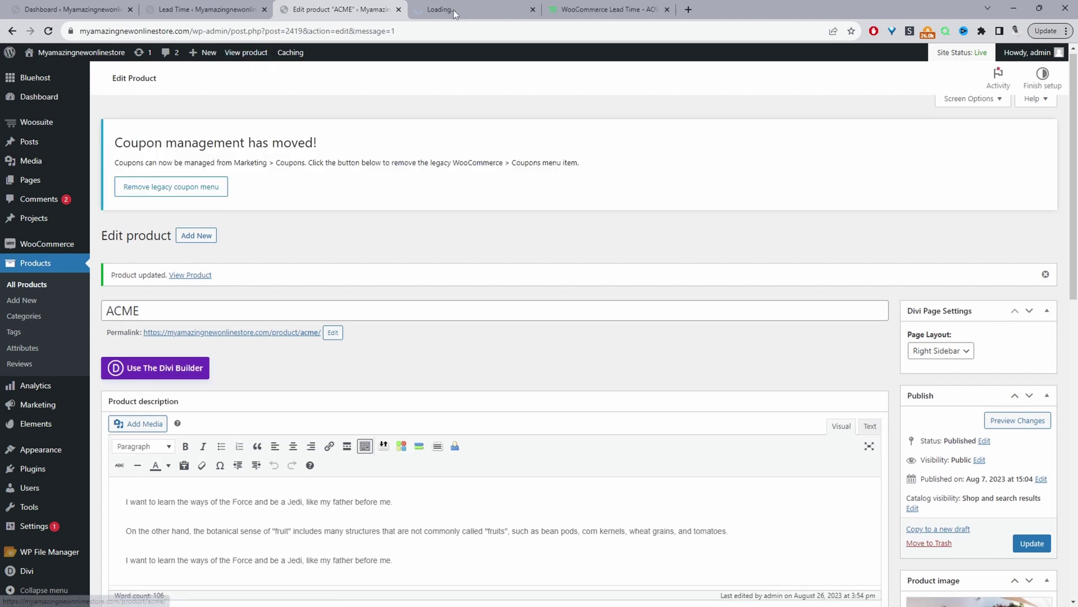
# - Check the ACME product page, then replace its address path with 'shop/' to load the Shop
pyautogui.hotkey('ctrl', 'Tab')
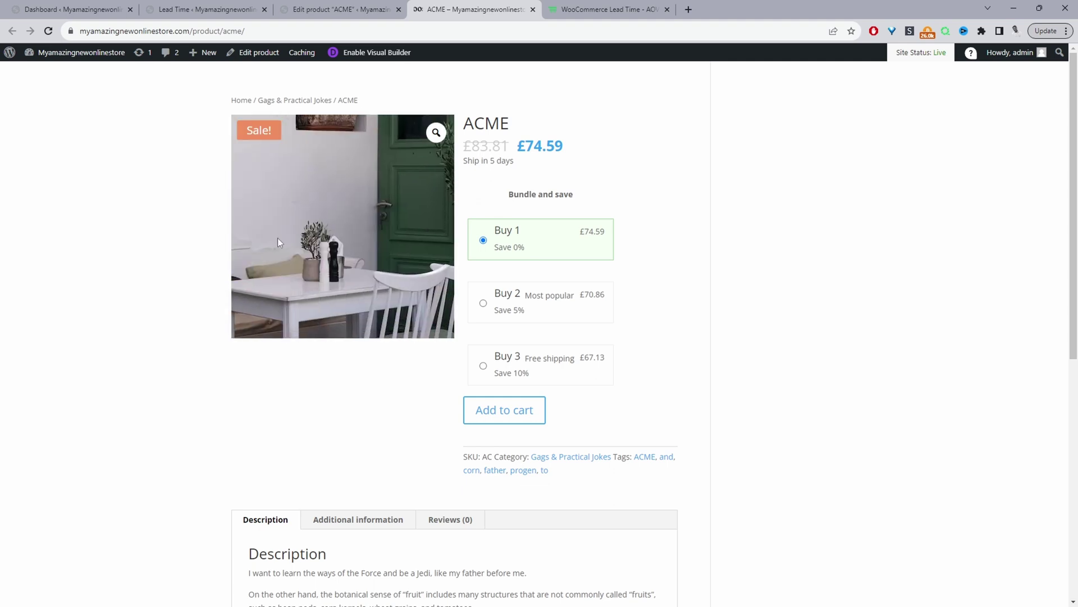
pyautogui.moveTo(221, 31); pyautogui.dragTo(384, 27)
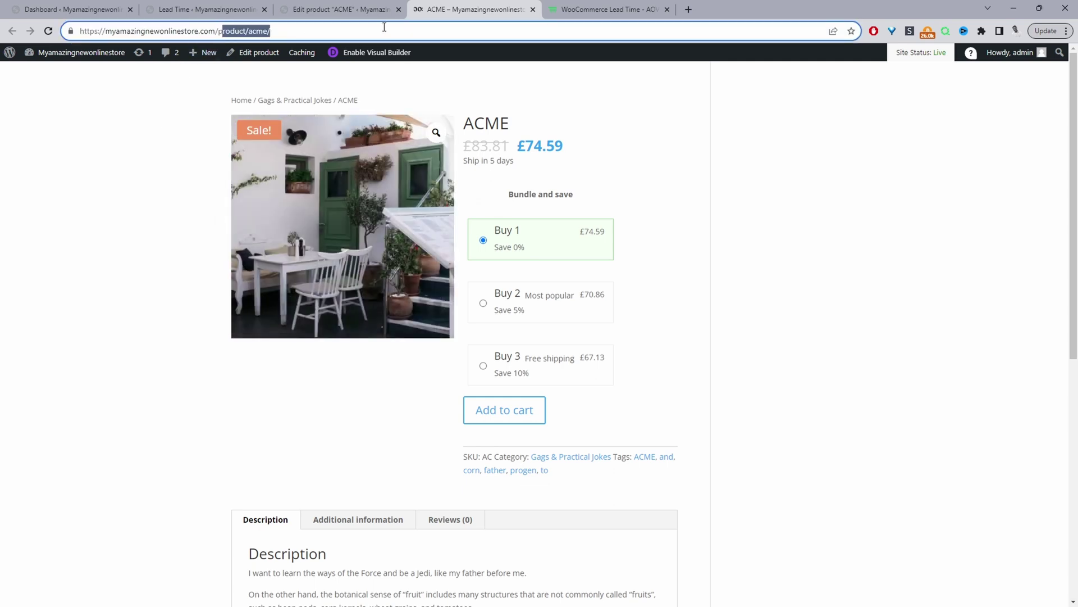
pyautogui.write('shop/')
pyautogui.press('Return')
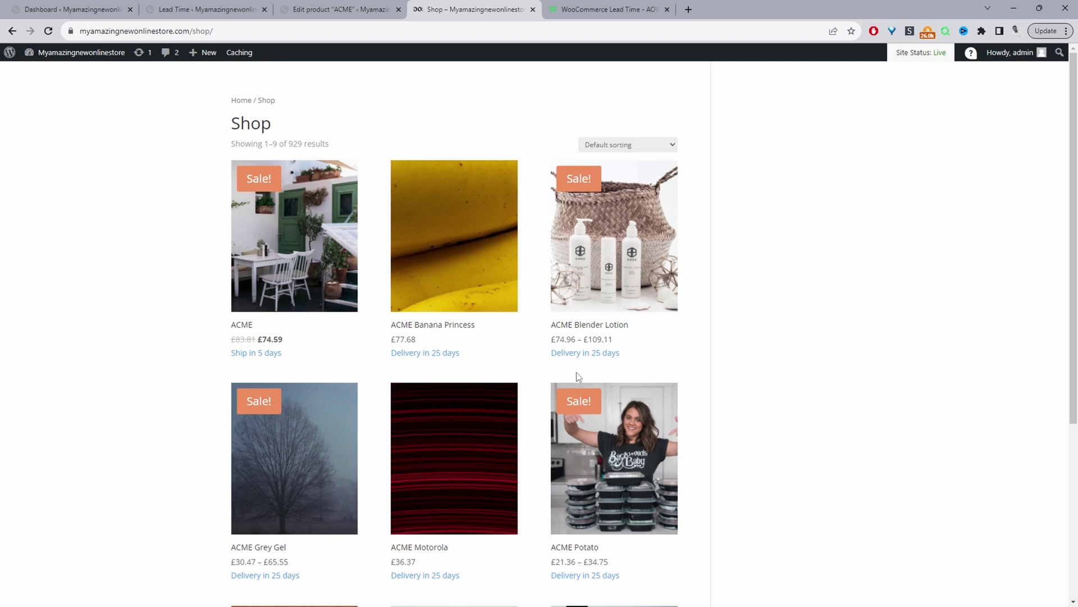
# - Scroll the Shop listing to compare ACME's 'Ship in 5 days' with others' 'Delivery in 25 days'
pyautogui.scroll(-1, 152, 213)
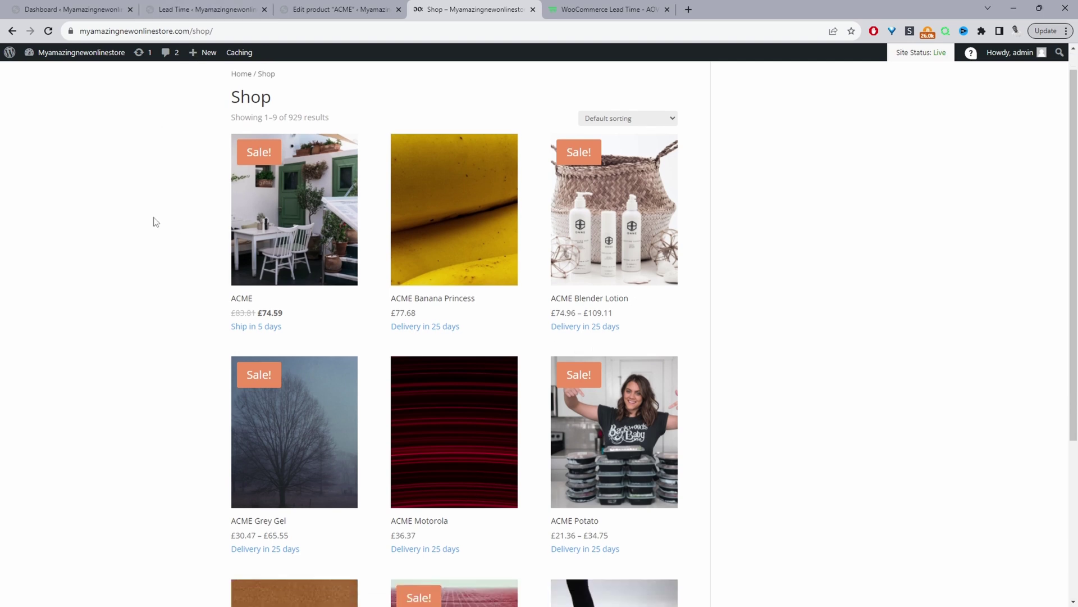